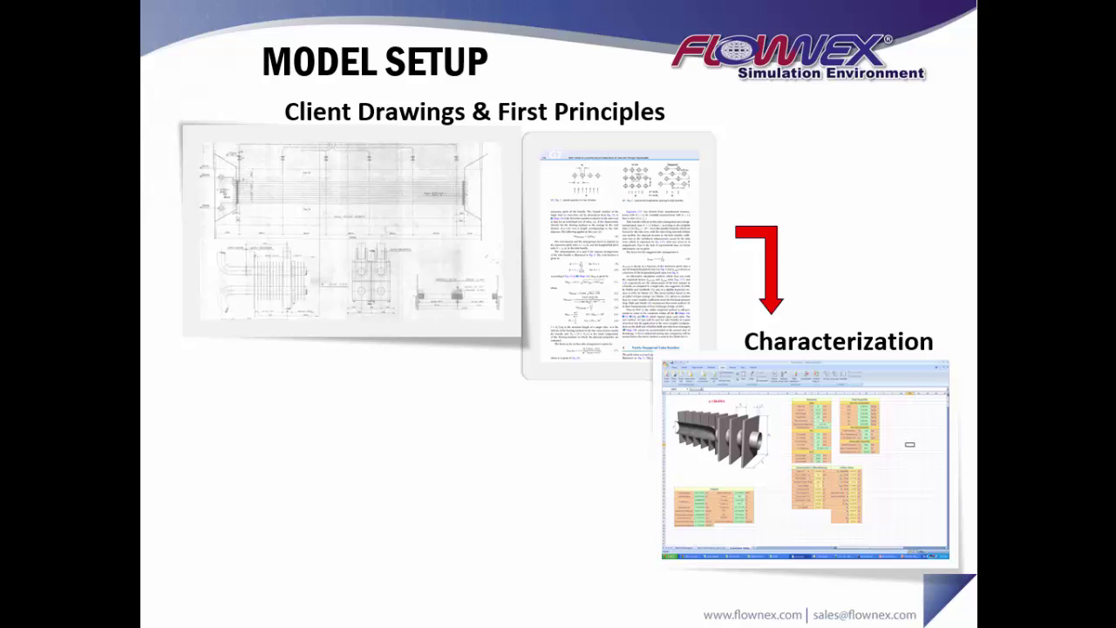
Advance the Model Setup slide to show the Flownex arrow and model screenshot.
{"action": "key", "text": "Right"}
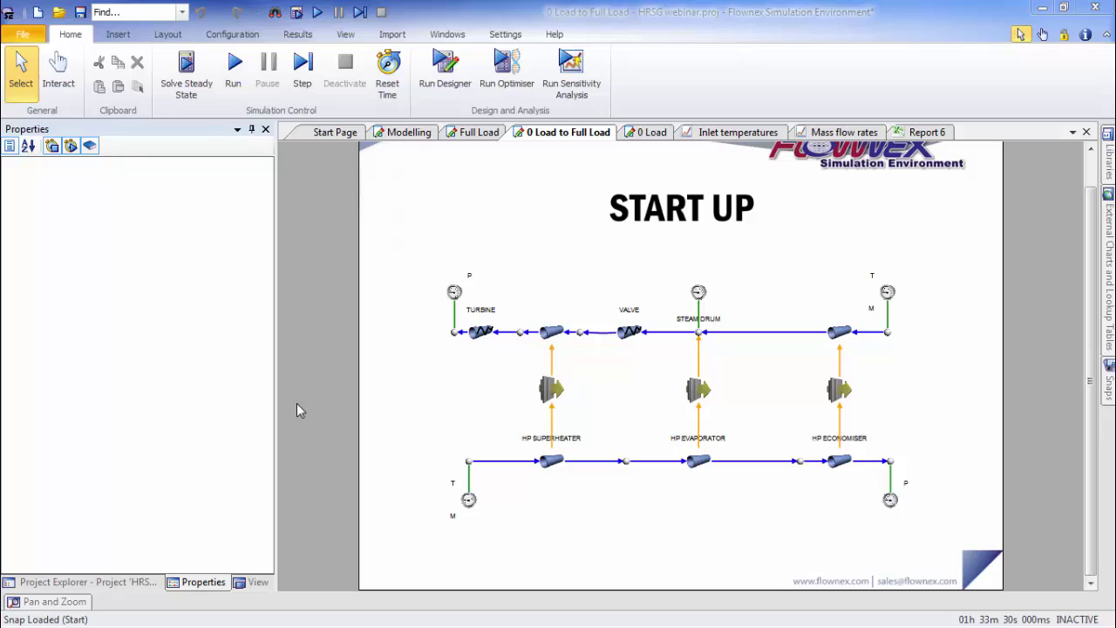
Check Pipe - 59's sub-element results per increment, then select the HP SUPERHEATER heat exchanger.
{"action": "left_click", "coordinate": [565, 333]}
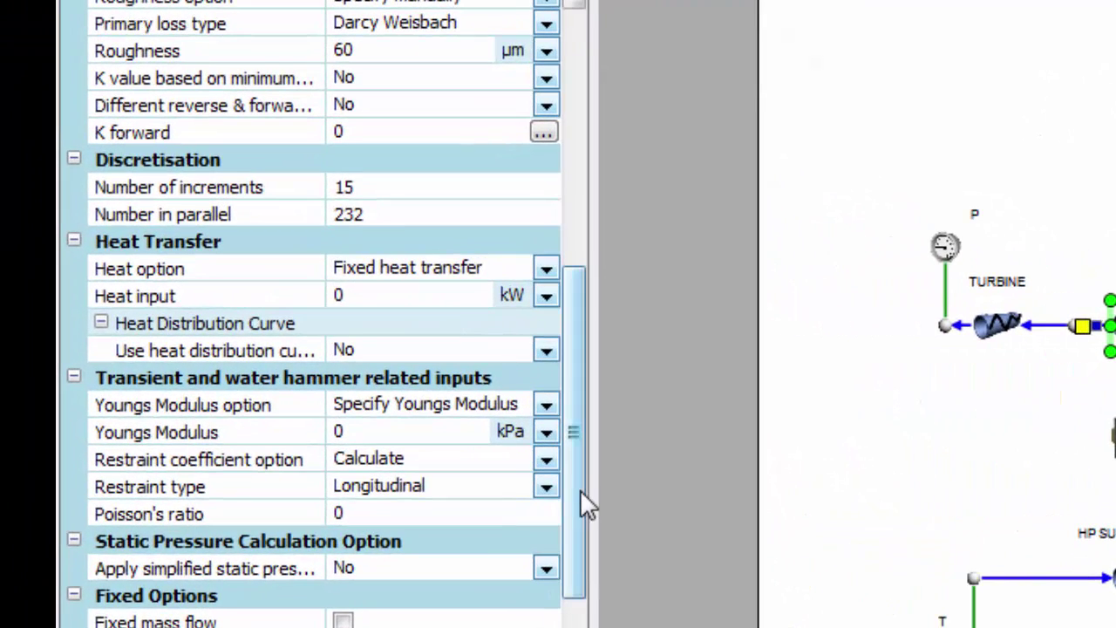
{"action": "left_click_drag", "start_coordinate": [580, 490], "coordinate": [586, 454]}
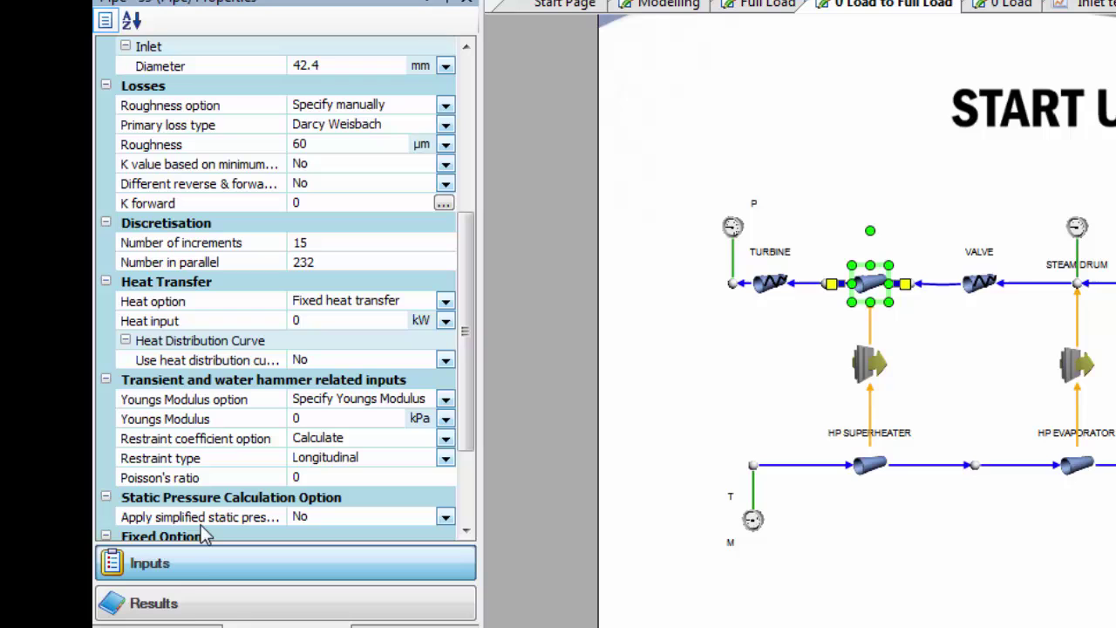
{"action": "left_click", "coordinate": [187, 610]}
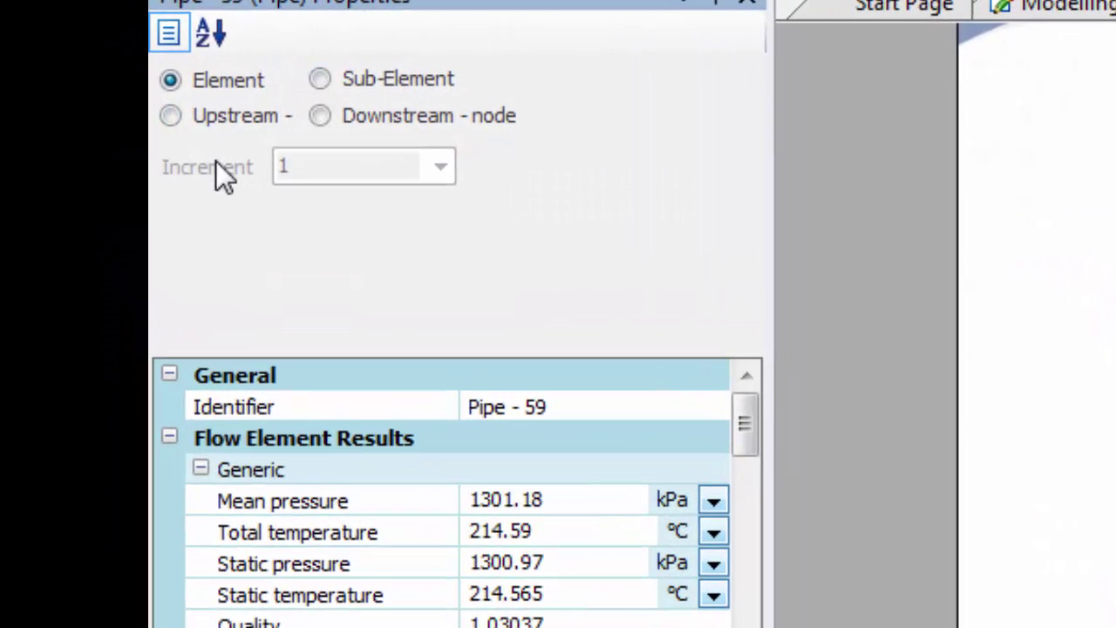
{"action": "left_click", "coordinate": [318, 81]}
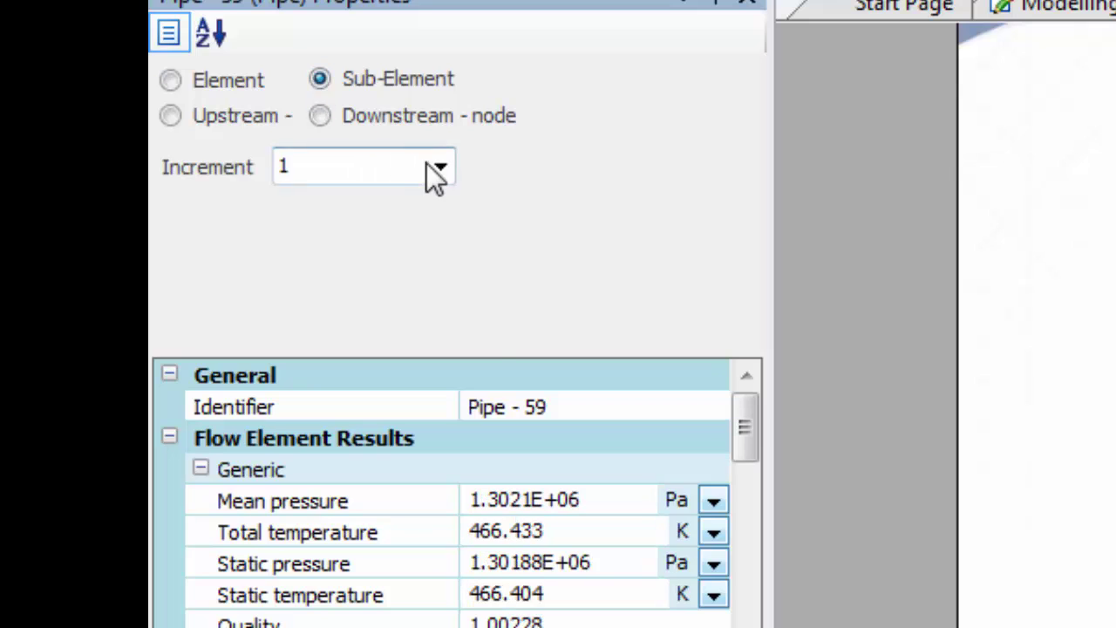
{"action": "left_click", "coordinate": [436, 167]}
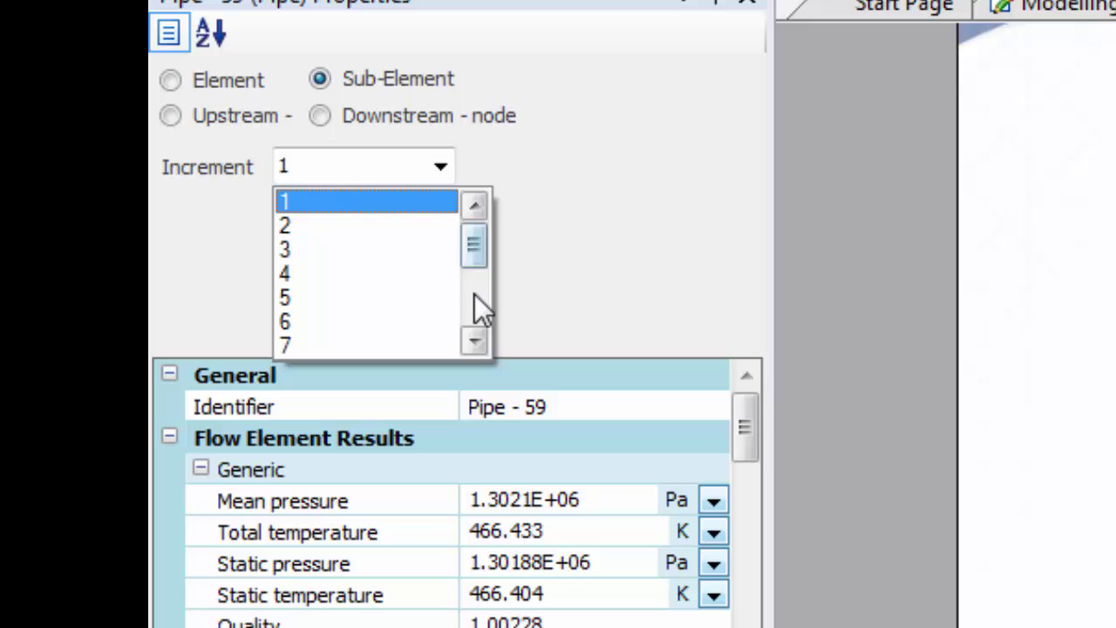
{"action": "scroll", "coordinate": [481, 279], "scroll_direction": "down", "scroll_amount": 3}
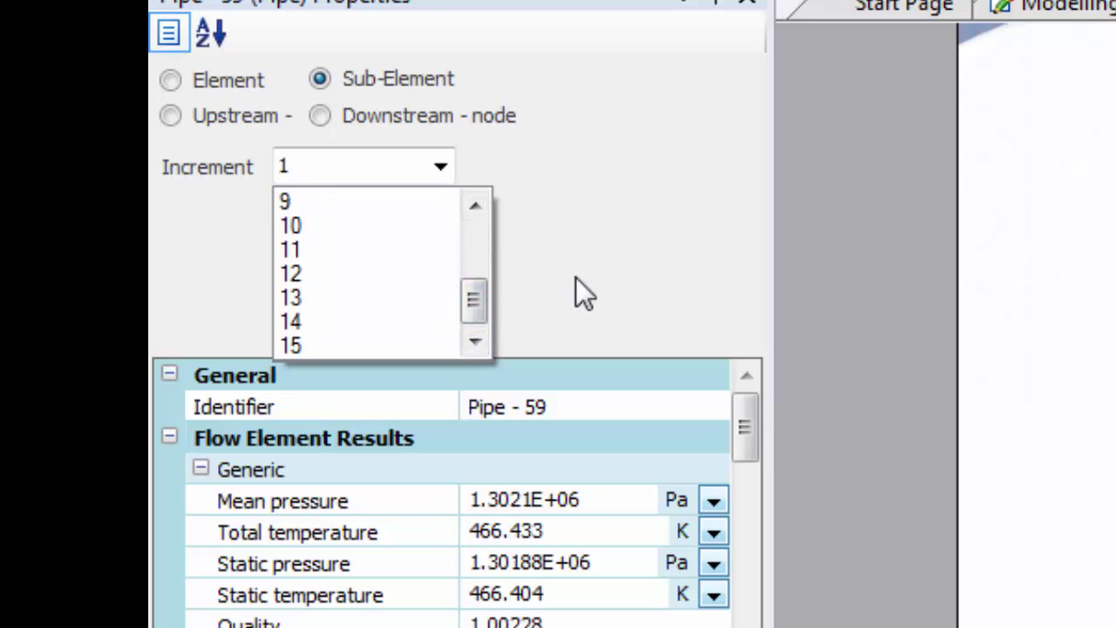
{"action": "left_click", "coordinate": [559, 257]}
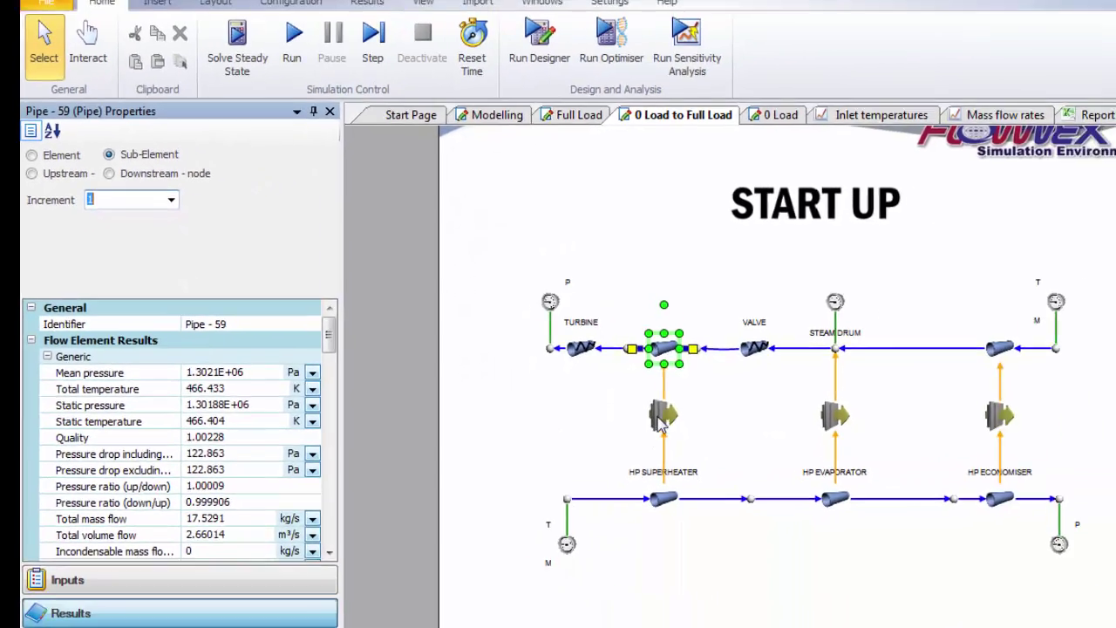
{"action": "left_click", "coordinate": [552, 390]}
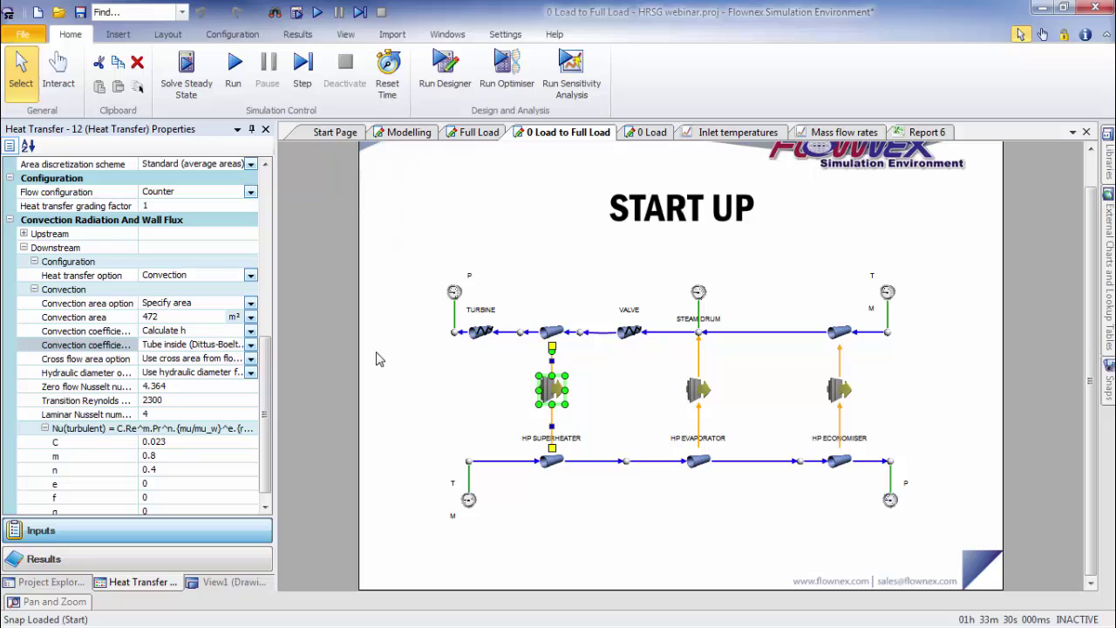
Scroll the HP superheater properties to Convection Radiation And Wall Flux and list the convection correlations.
{"action": "left_click_drag", "start_coordinate": [266, 372], "coordinate": [266, 245]}
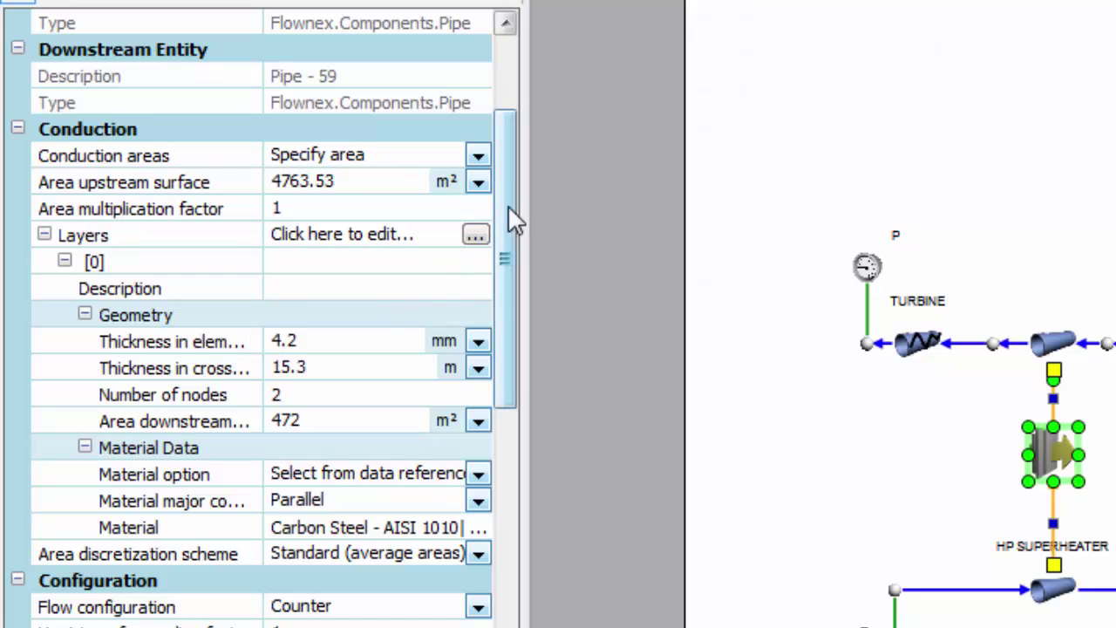
{"action": "left_click_drag", "start_coordinate": [508, 210], "coordinate": [515, 445]}
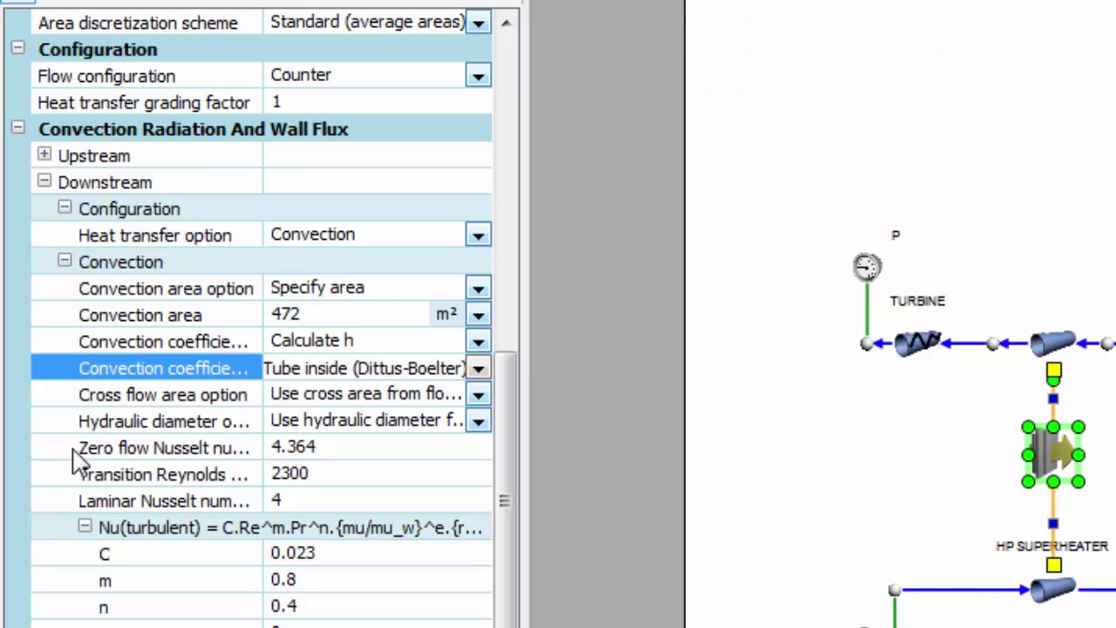
{"action": "left_click", "coordinate": [478, 369]}
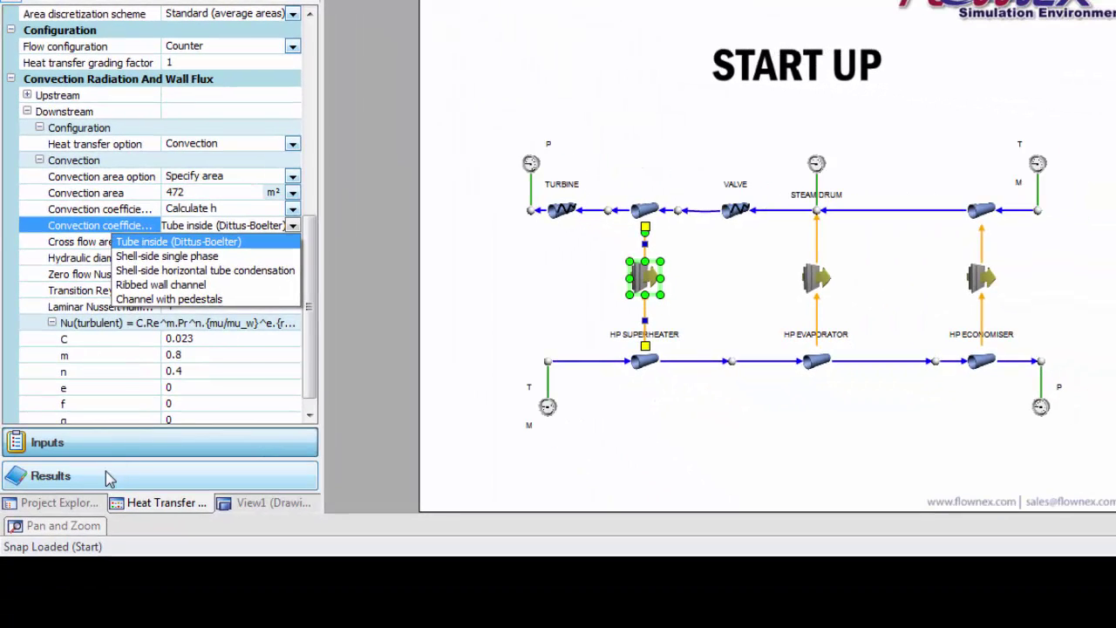
Show the HP superheater's results, enlarging and widening the grid to read the convection coefficients.
{"action": "left_click", "coordinate": [92, 476]}
{"action": "scroll", "coordinate": [318, 301], "scroll_direction": "down", "scroll_amount": 1}
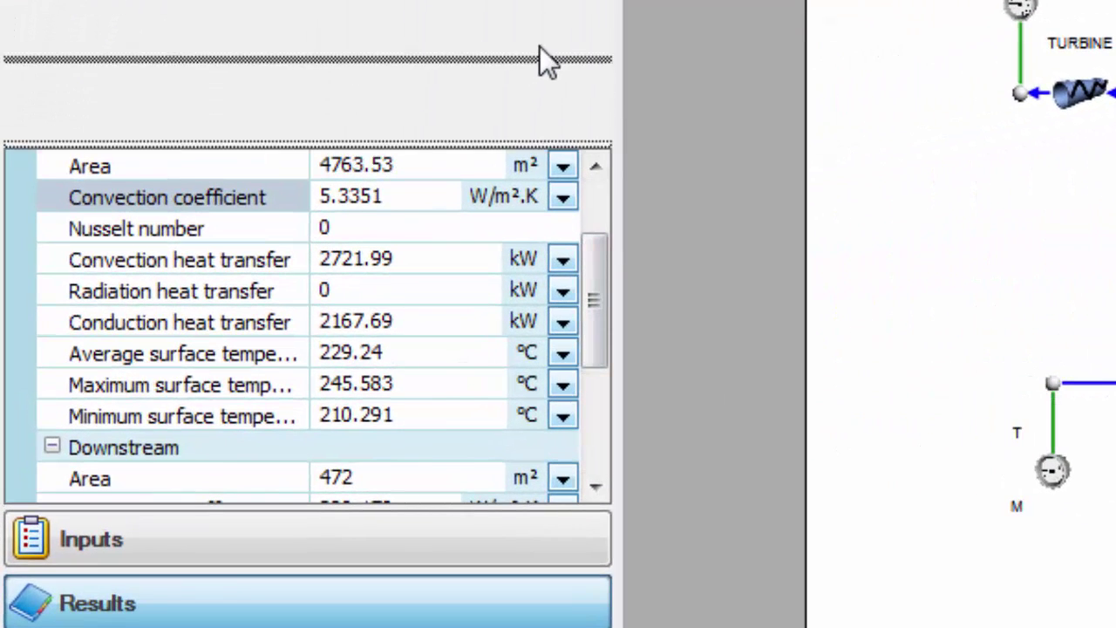
{"action": "left_click_drag", "start_coordinate": [540, 48], "coordinate": [542, 31]}
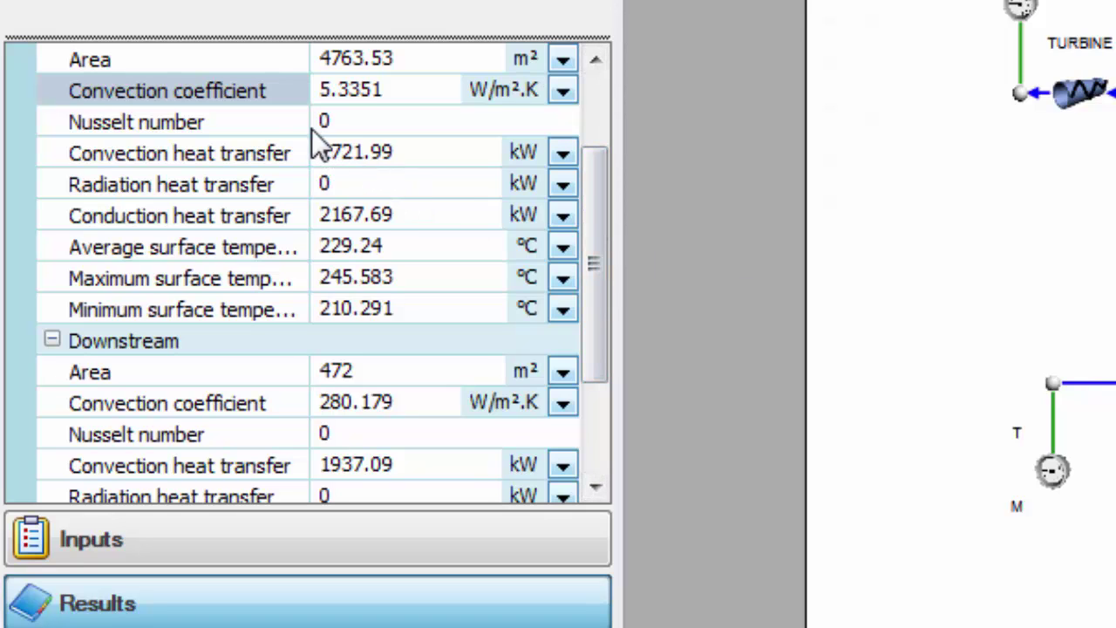
{"action": "left_click_drag", "start_coordinate": [316, 128], "coordinate": [389, 129]}
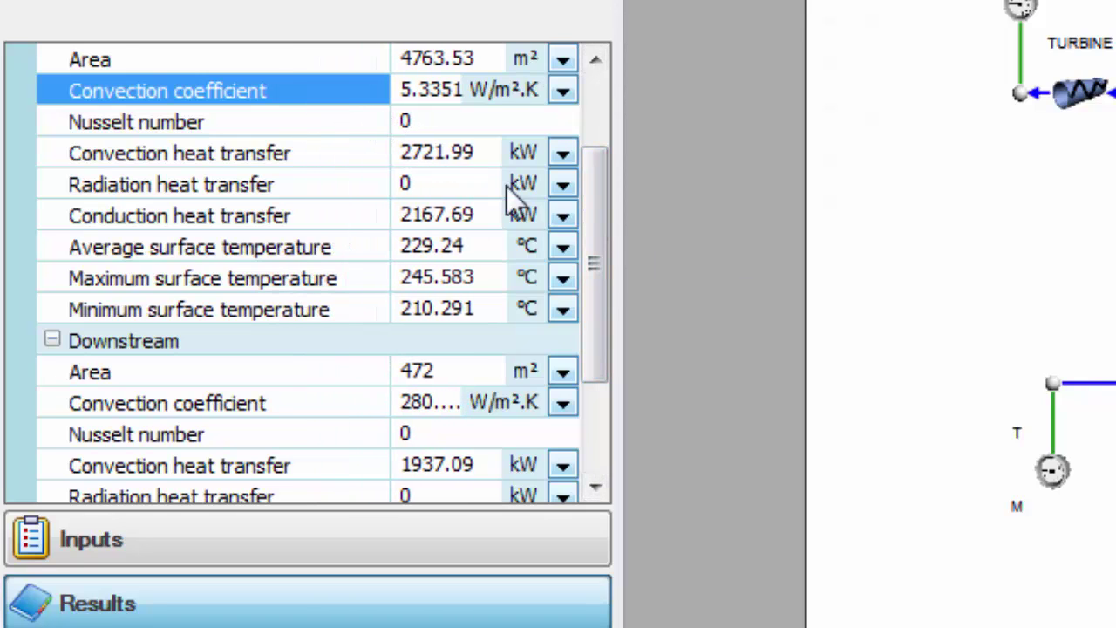
{"action": "mouse_move", "coordinate": [598, 228]}
{"action": "left_mouse_down"}
{"action": "mouse_move", "coordinate": [605, 212]}
{"action": "mouse_move", "coordinate": [619, 224]}
{"action": "mouse_move", "coordinate": [597, 217]}
{"action": "left_mouse_up"}
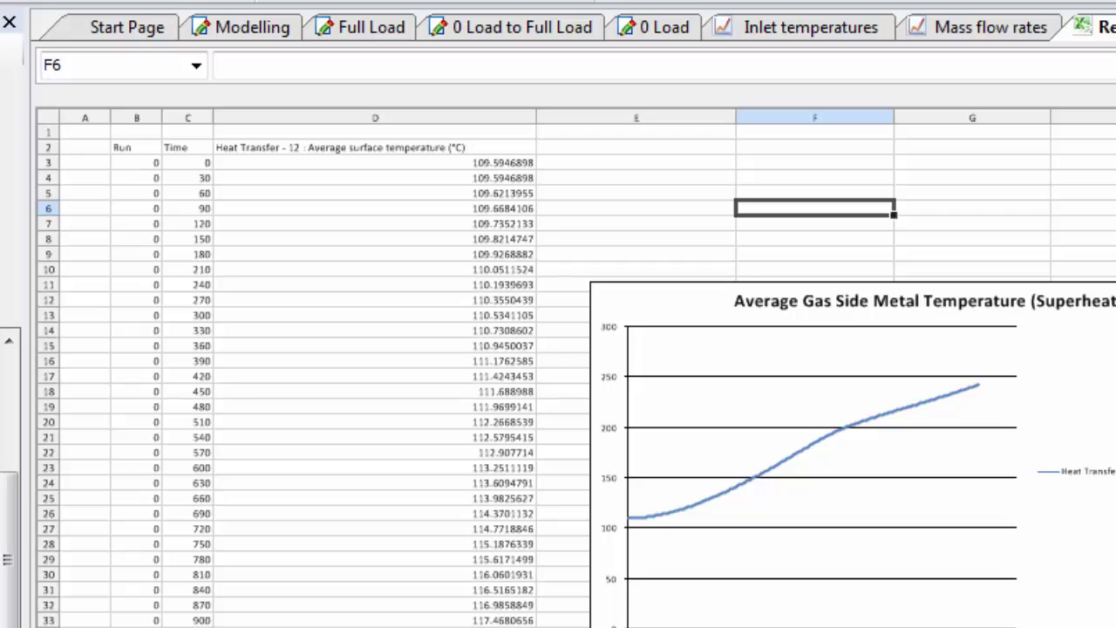
Place Heat Transfer - 12's downstream convection coefficient on Report 6 at cell E2.
{"action": "key", "text": "Right"}
{"action": "key", "text": "Right"}
{"action": "scroll", "coordinate": [690, 554], "scroll_direction": "down", "scroll_amount": 8}
{"action": "scroll", "coordinate": [558, 376], "scroll_direction": "down", "scroll_amount": 13}
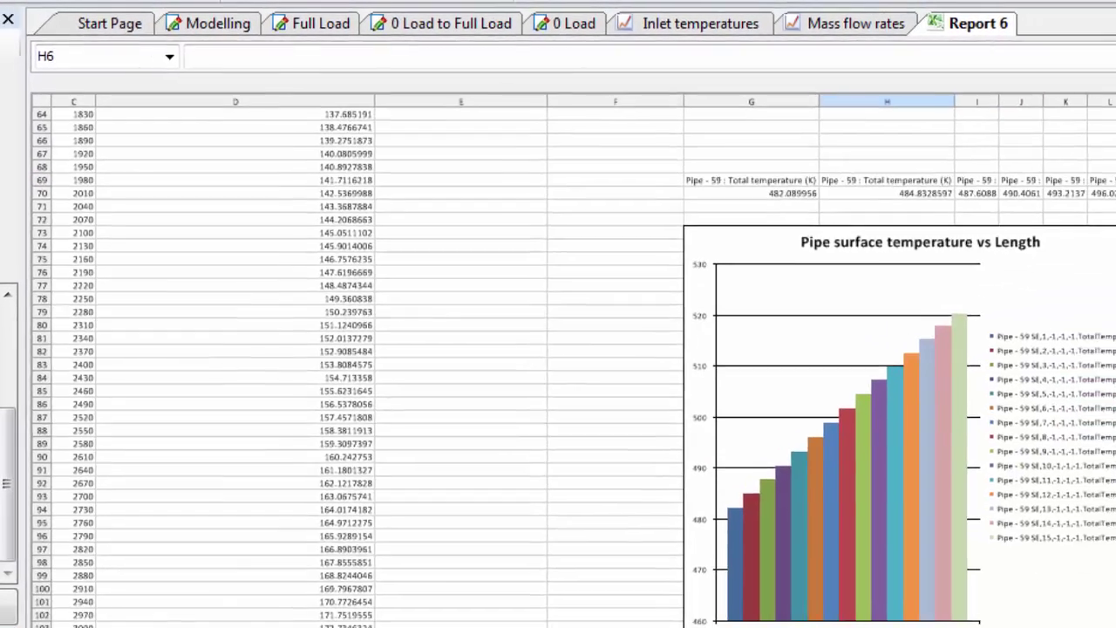
{"action": "left_click_drag", "start_coordinate": [767, 586], "coordinate": [843, 589]}
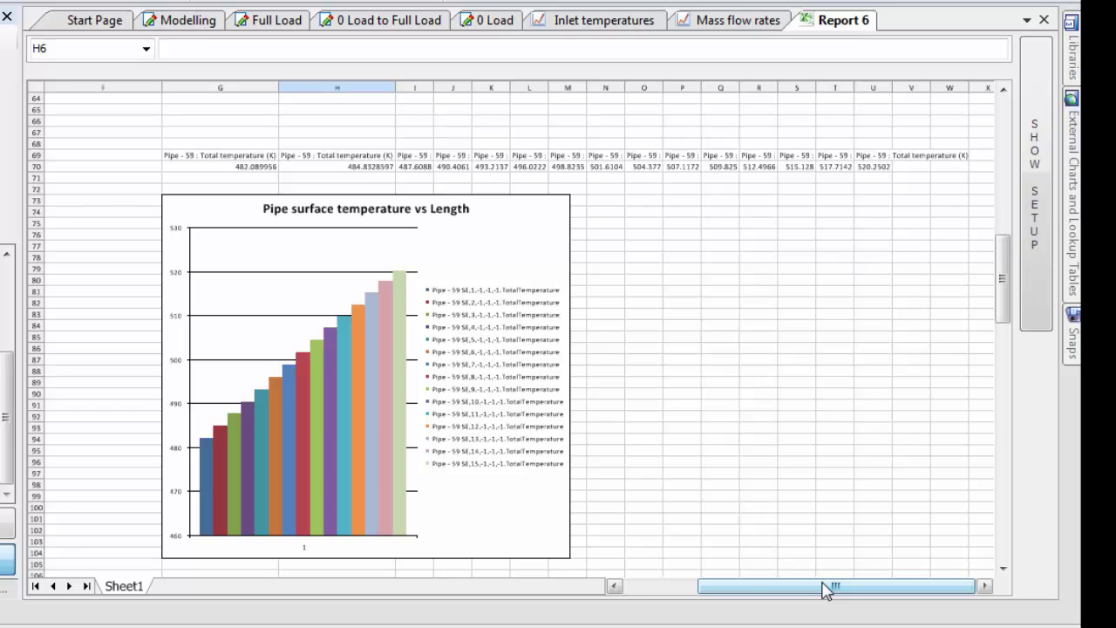
{"action": "left_click_drag", "start_coordinate": [830, 587], "coordinate": [756, 587]}
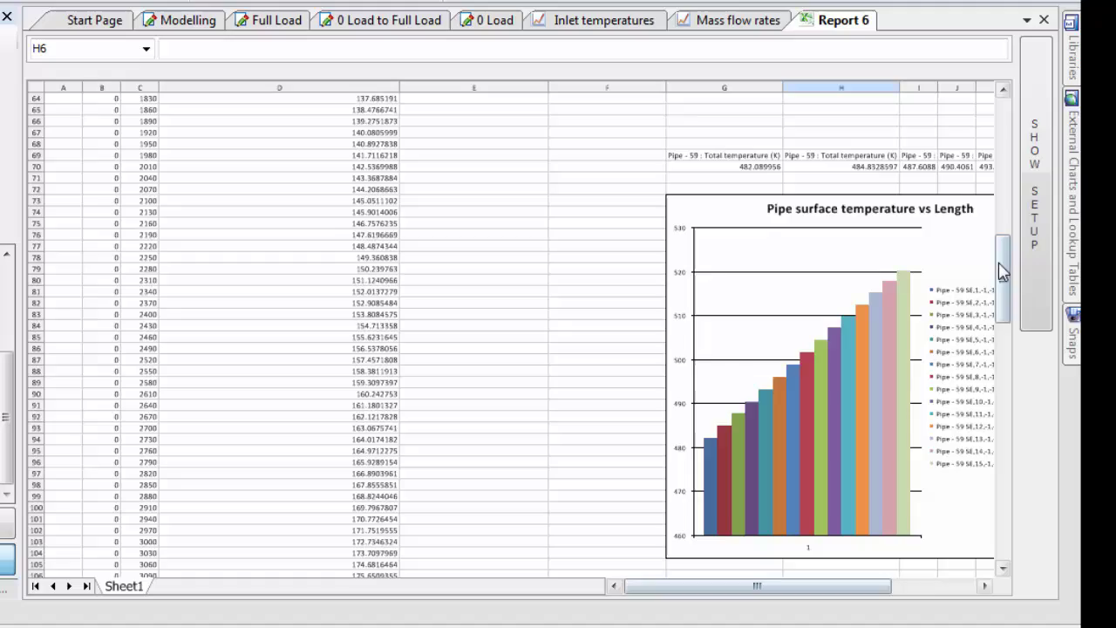
{"action": "left_click_drag", "start_coordinate": [1003, 272], "coordinate": [1004, 133]}
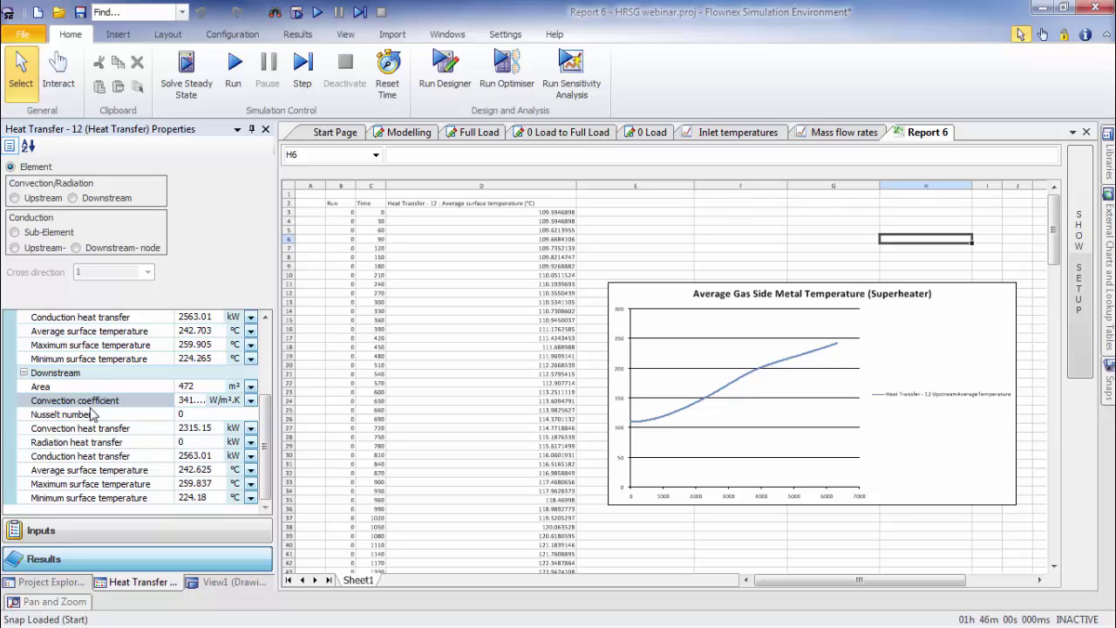
{"action": "left_click_drag", "start_coordinate": [76, 409], "coordinate": [565, 284]}
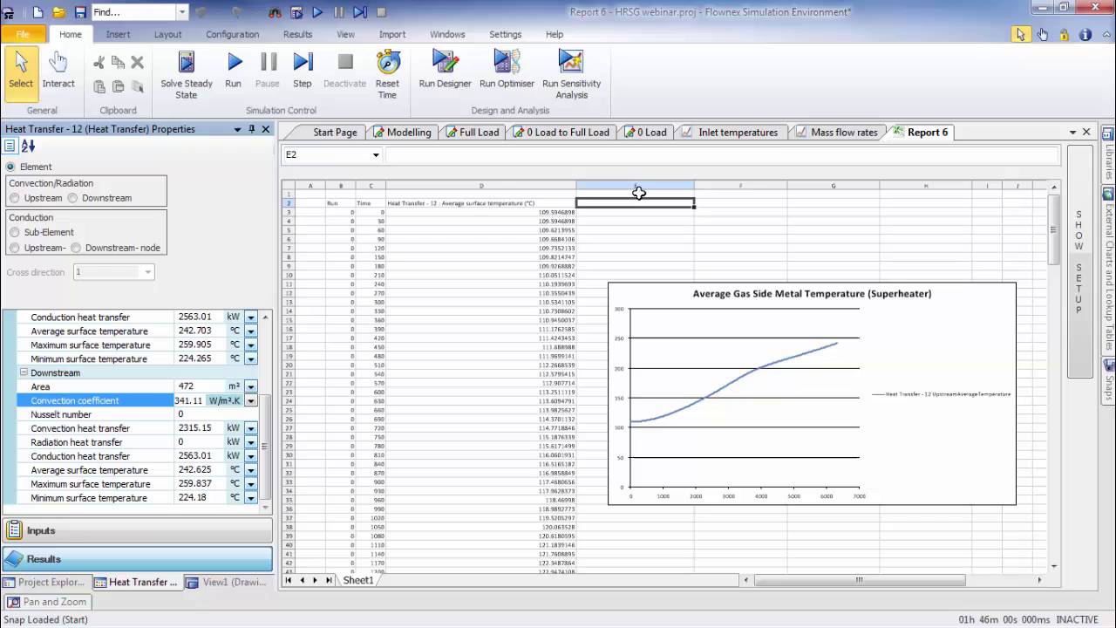
Set the report to record at every time step and output as a table.
{"action": "left_click", "coordinate": [1078, 282]}
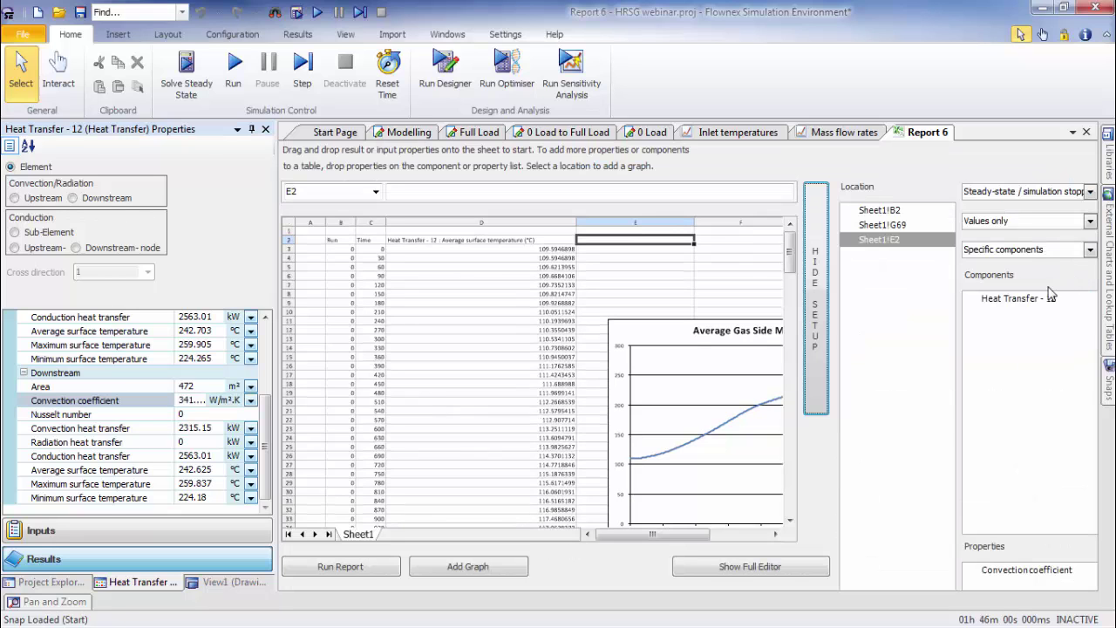
{"action": "left_click", "coordinate": [1089, 191]}
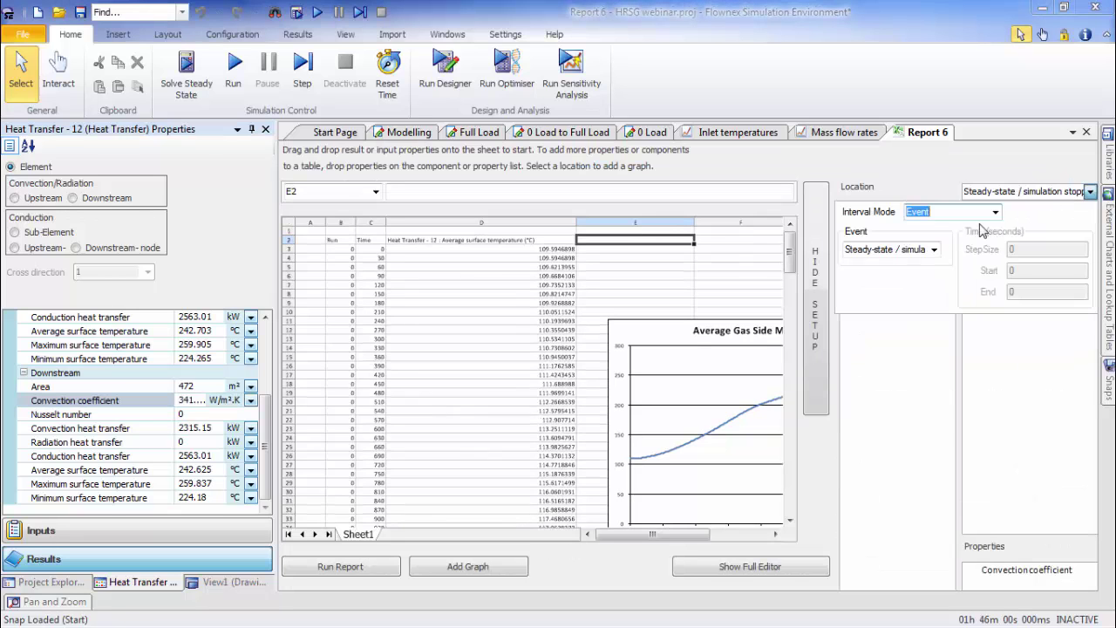
{"action": "left_click", "coordinate": [934, 249]}
{"action": "left_click", "coordinate": [907, 265]}
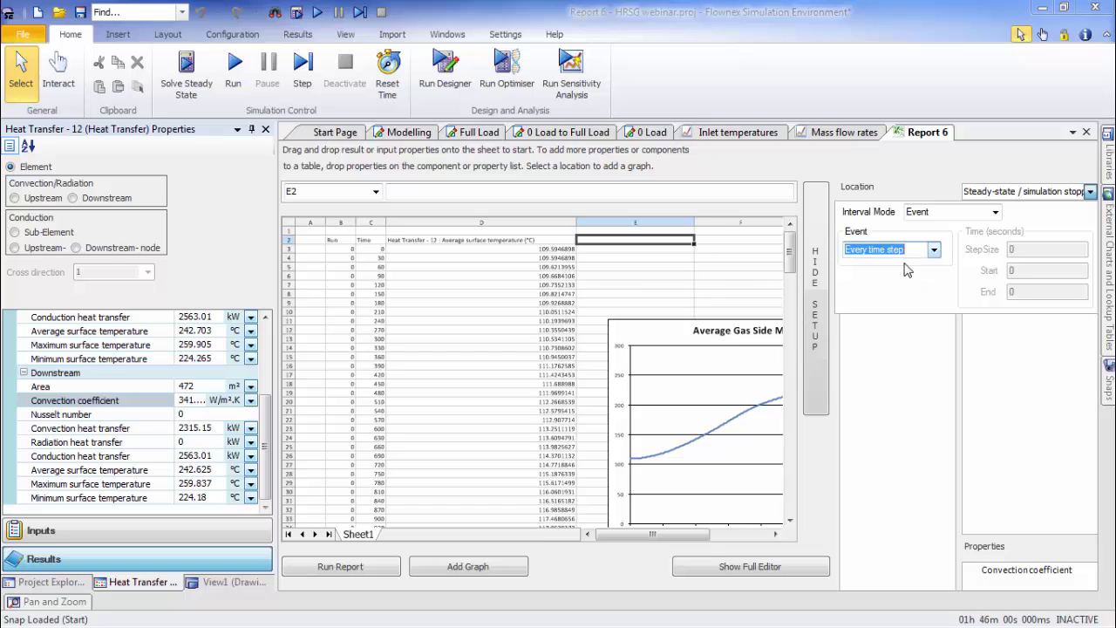
{"action": "left_click", "coordinate": [903, 345]}
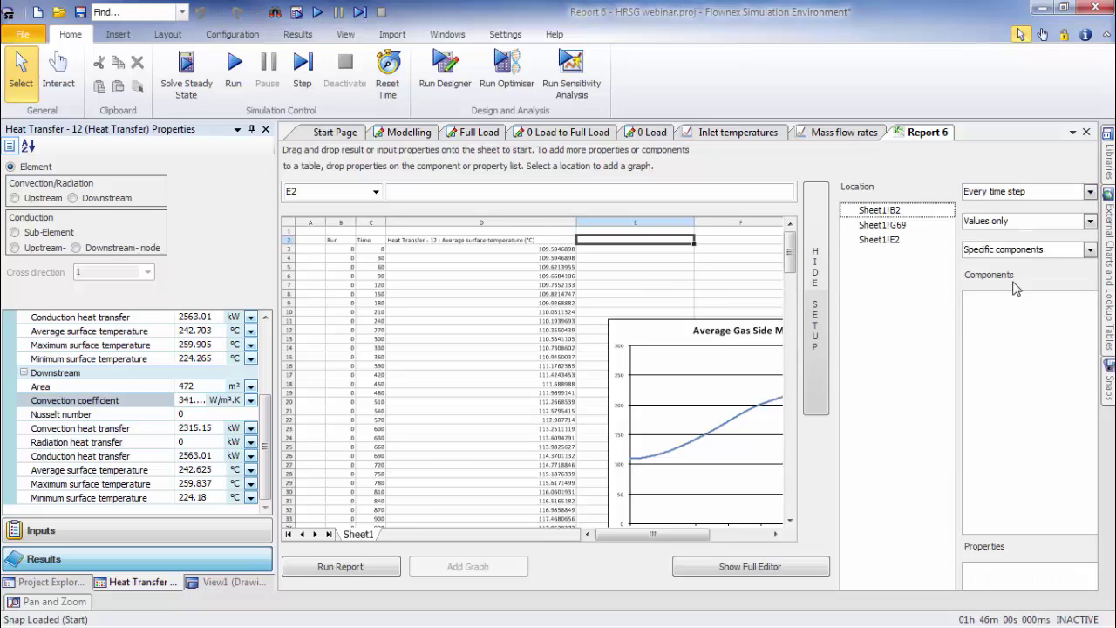
{"action": "left_click", "coordinate": [1090, 220]}
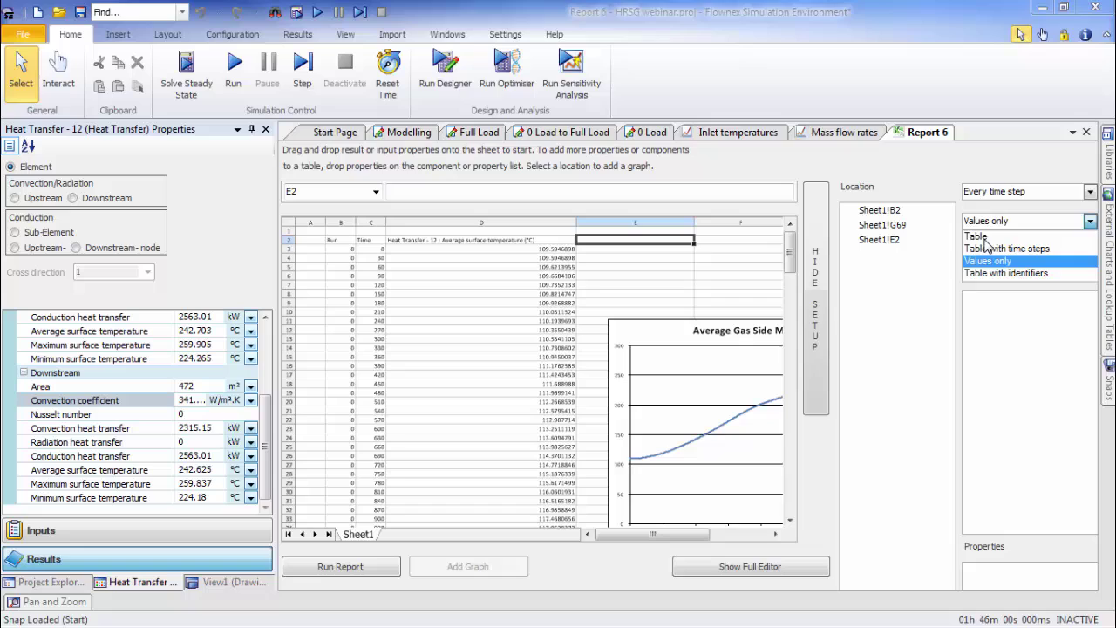
{"action": "left_click", "coordinate": [983, 238]}
Choose Sheet1!E2 as the report location and add a graph for it.
{"action": "left_click", "coordinate": [636, 257]}
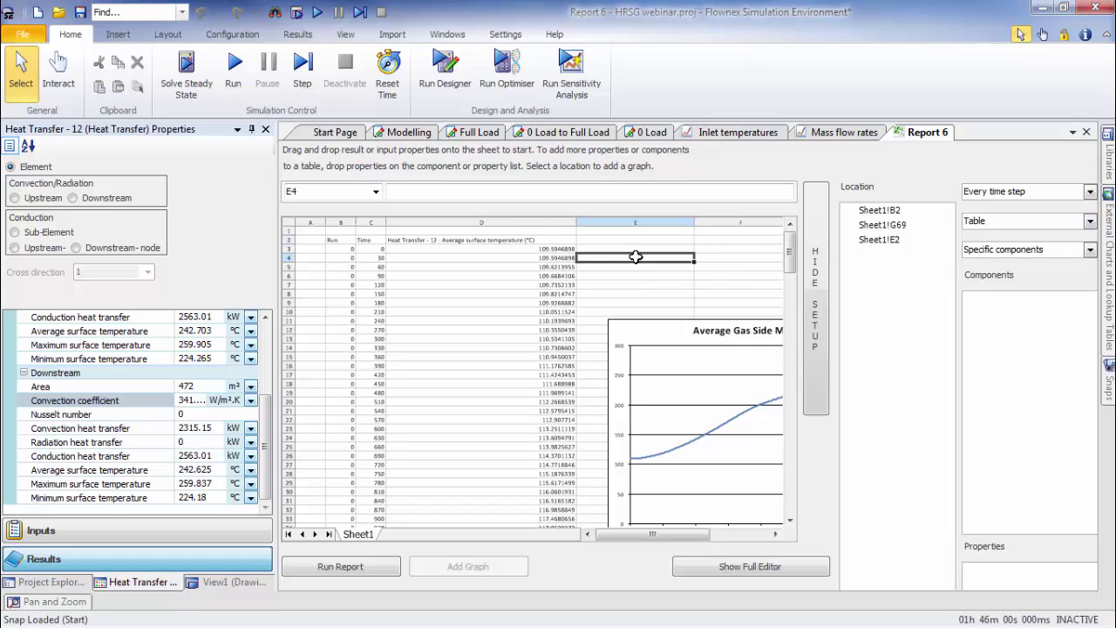
{"action": "left_click", "coordinate": [630, 240]}
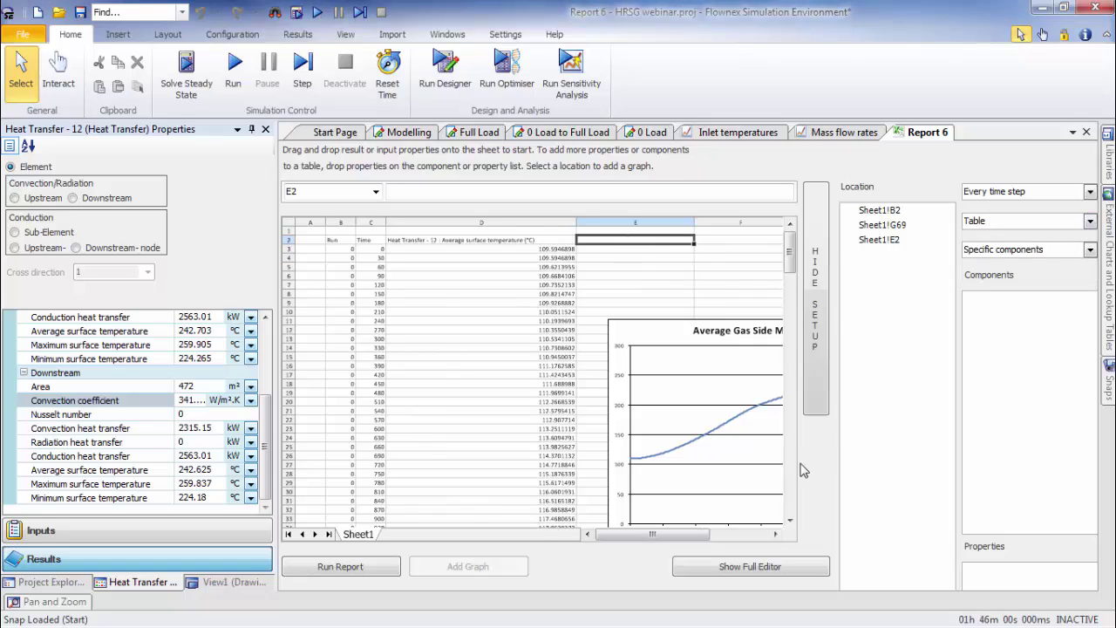
{"action": "left_click", "coordinate": [879, 243]}
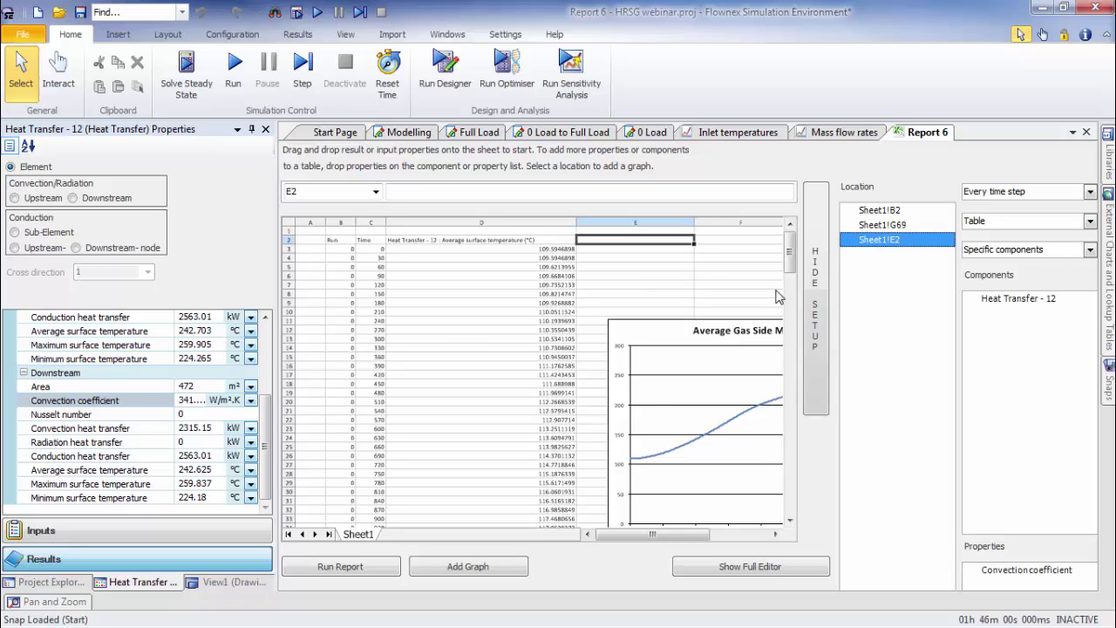
{"action": "left_click", "coordinate": [484, 568]}
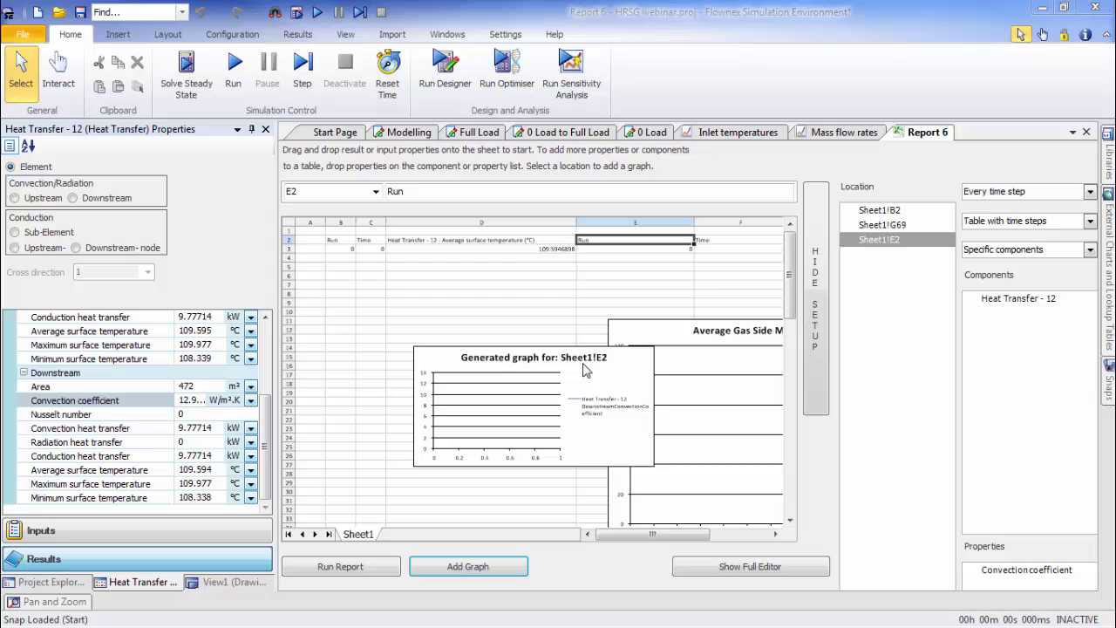
Title the chart 'Convection Coefficient gas side', then move it lower and enlarge it.
{"action": "double_click", "coordinate": [580, 366]}
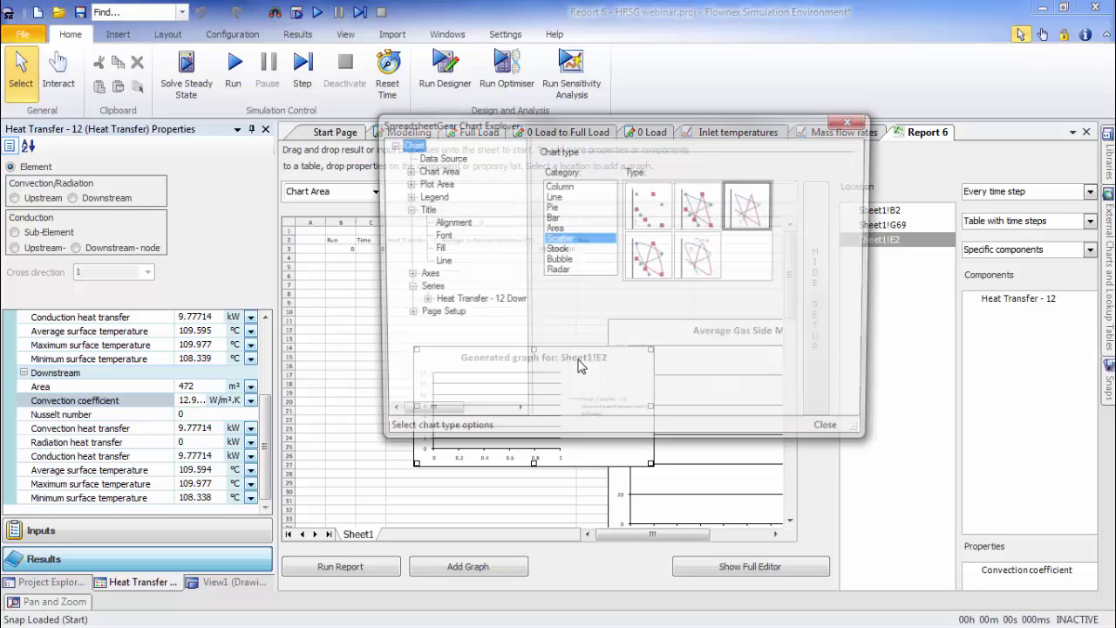
{"action": "left_click", "coordinate": [422, 210]}
{"action": "triple_click", "coordinate": [605, 168]}
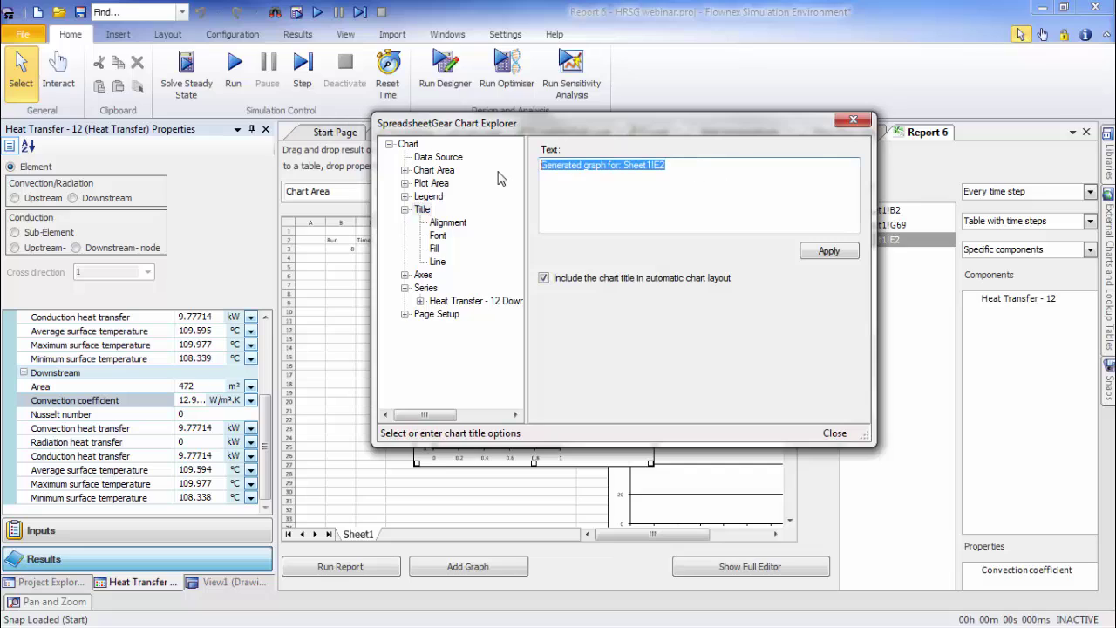
{"action": "type", "text": "Convection Coefficient gas side"}
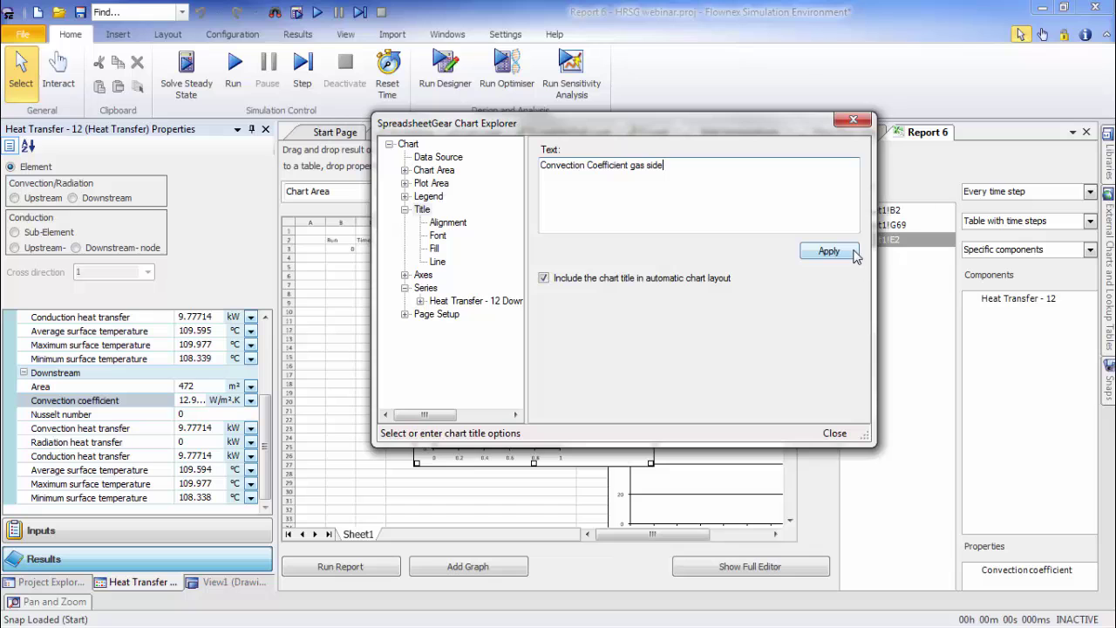
{"action": "left_click", "coordinate": [854, 253]}
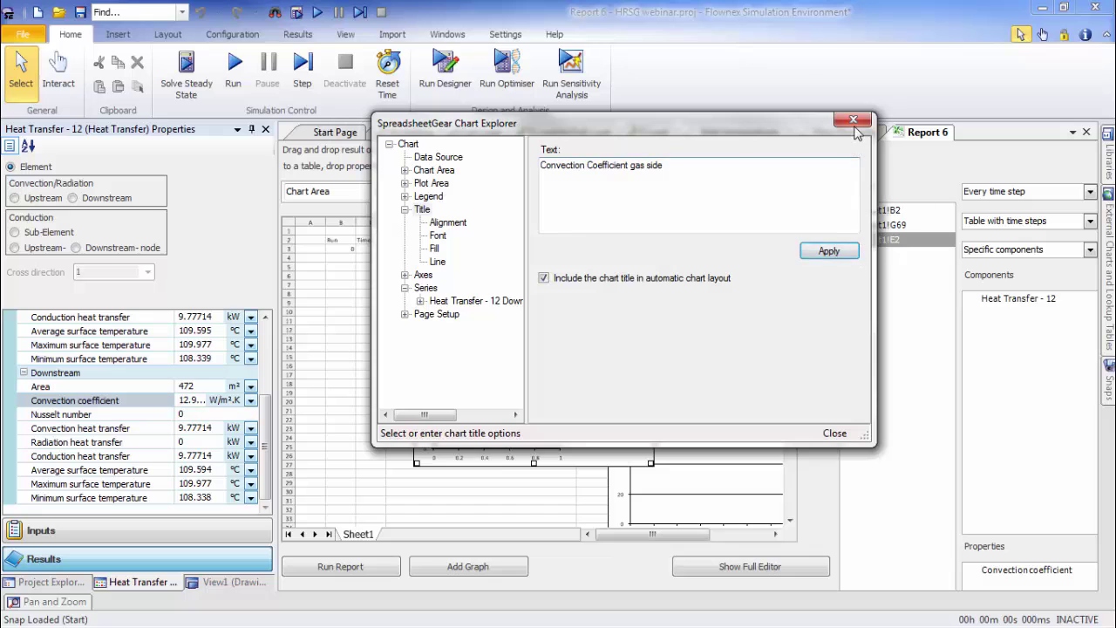
{"action": "left_click", "coordinate": [854, 120]}
{"action": "left_click_drag", "start_coordinate": [584, 384], "coordinate": [452, 381]}
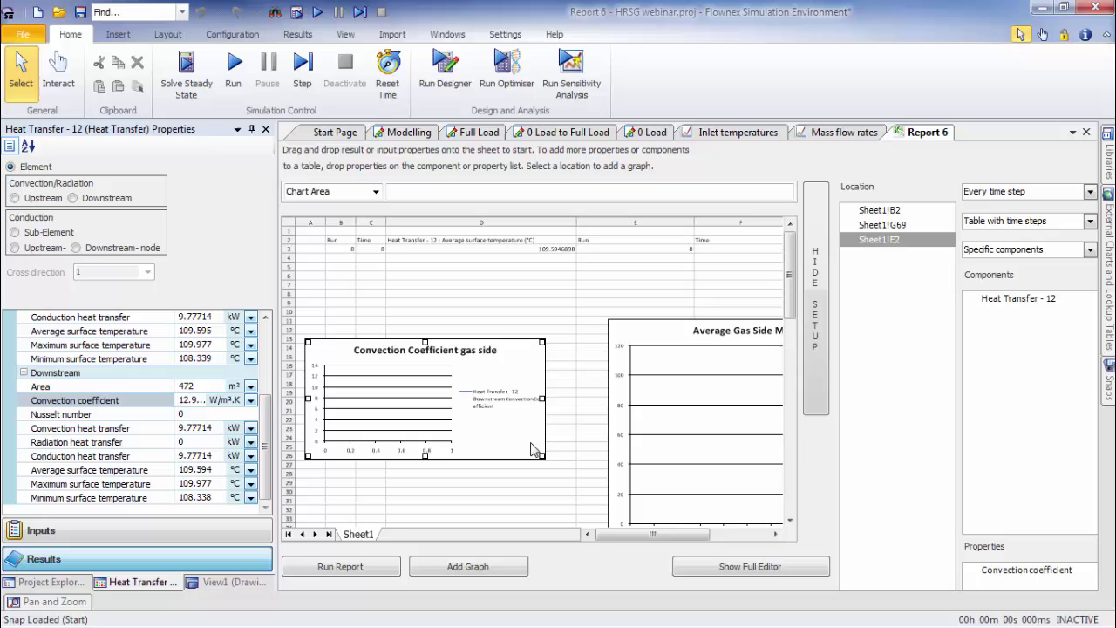
{"action": "left_click_drag", "start_coordinate": [539, 455], "coordinate": [592, 476]}
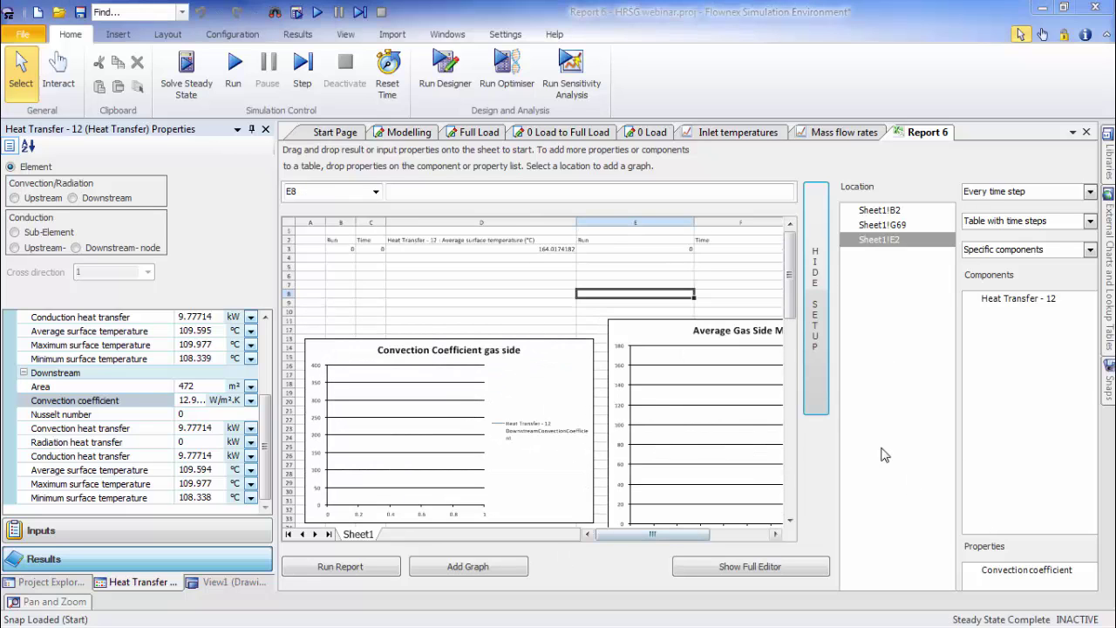
Hide the report setup and start the transient simulation run.
{"action": "left_click", "coordinate": [820, 388]}
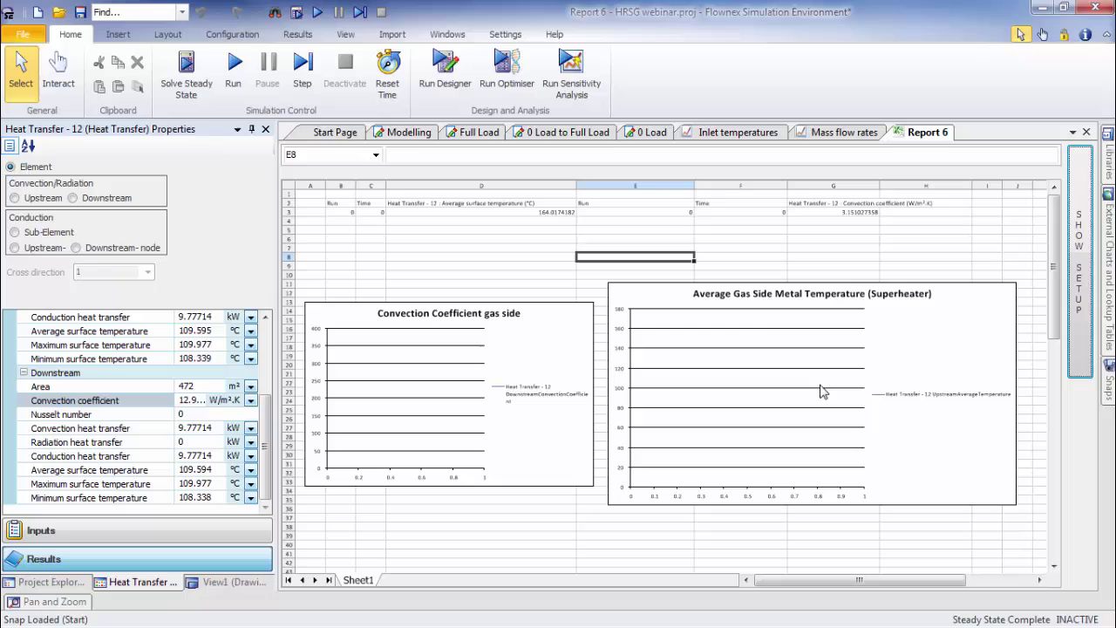
{"action": "left_click", "coordinate": [233, 91]}
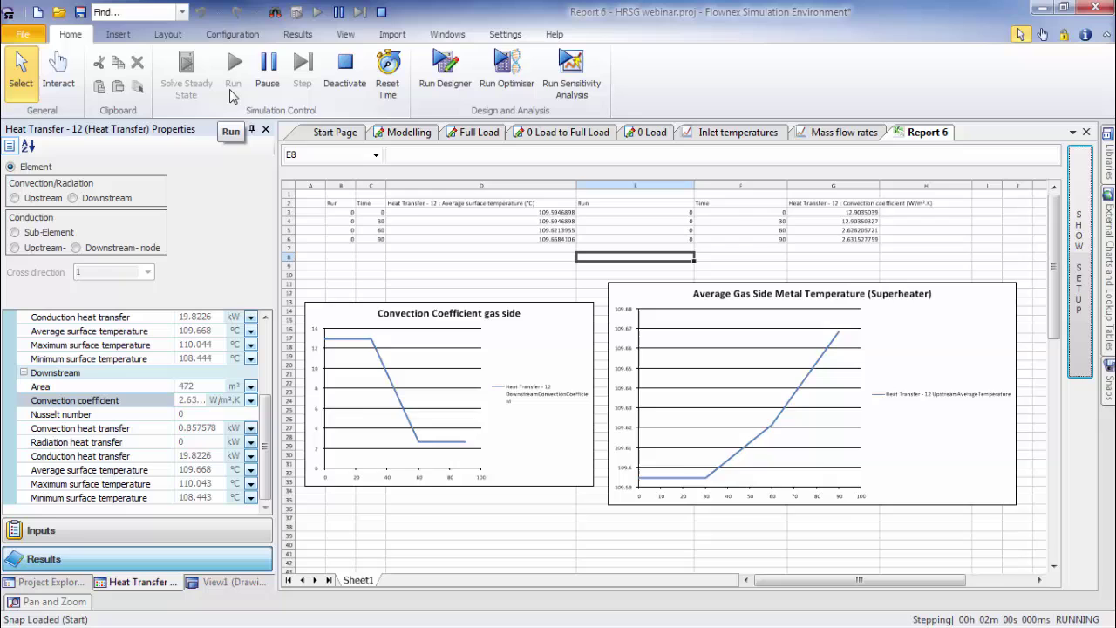